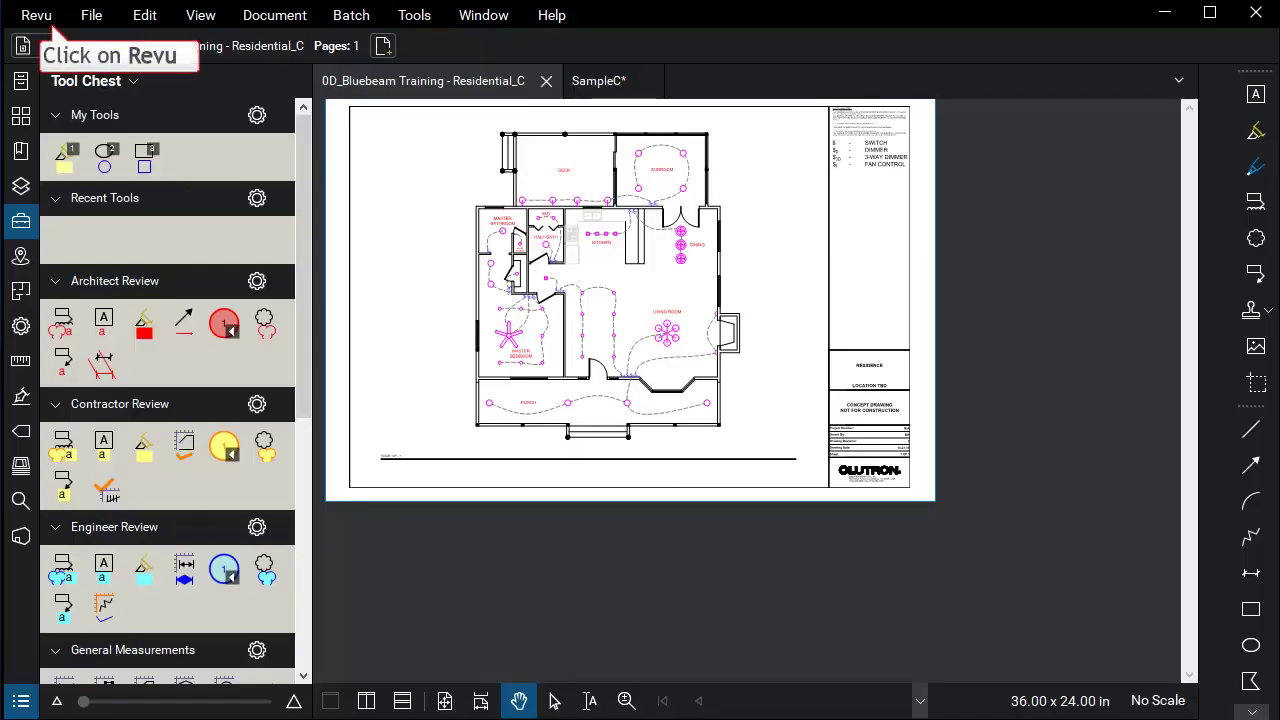
Load the Lutron HomeWorks profile from the Revu menu's Profiles list.
{"action": "left_click", "coordinate": [36, 15]}
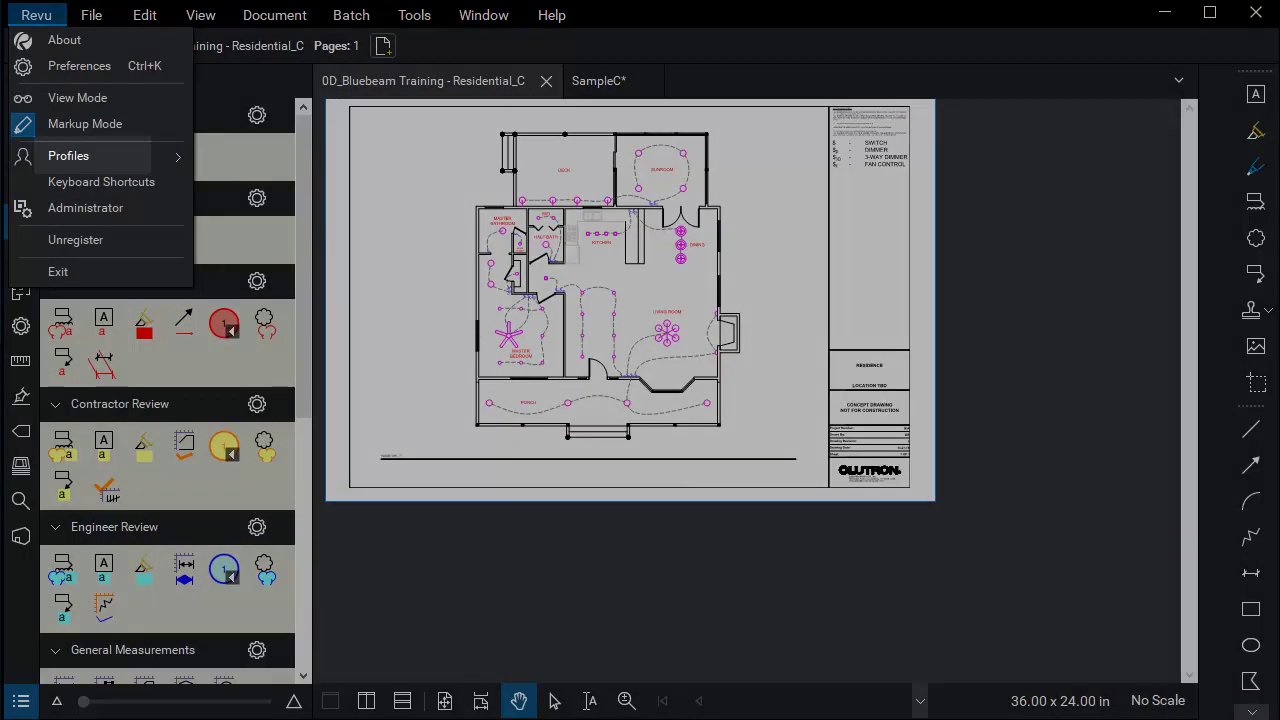
{"action": "left_click", "coordinate": [68, 155]}
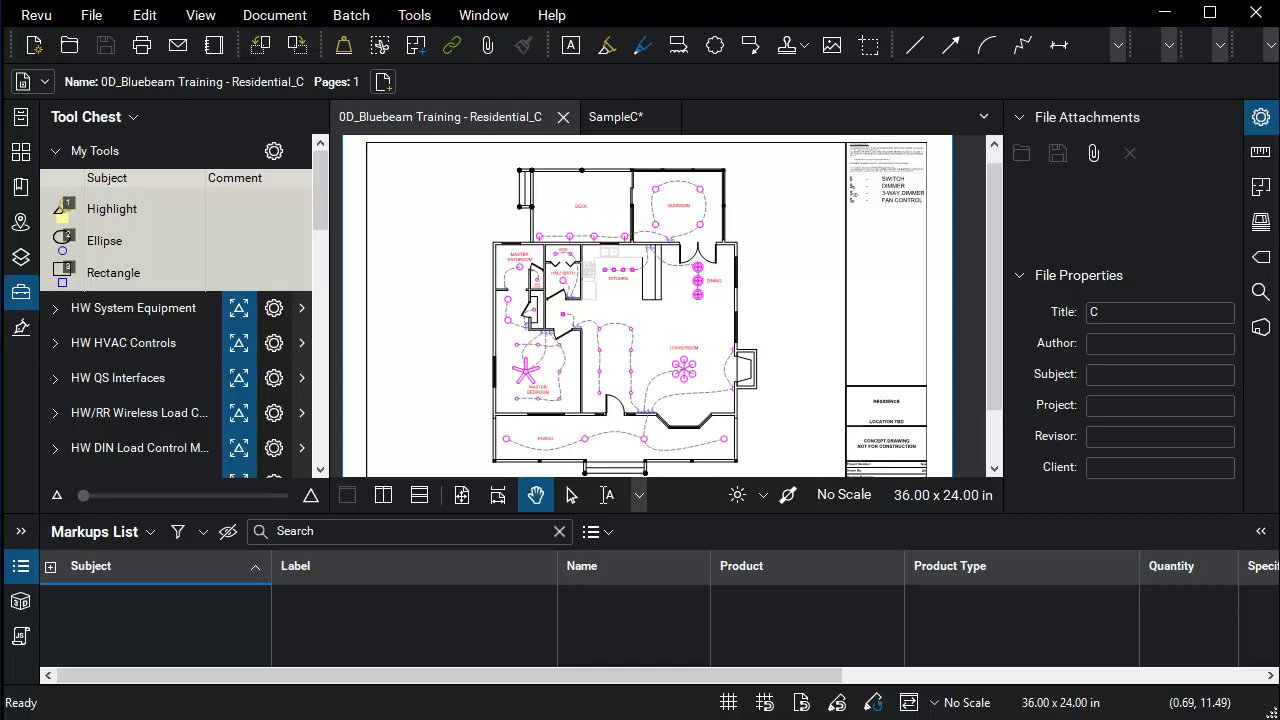
Zoom to the 3/8" = 1' scale note and set the page scale to 0.375 in = 12 in.
{"action": "scroll", "coordinate": [459, 378], "scroll_direction": "up", "scroll_amount": 2}
{"action": "scroll", "coordinate": [459, 378], "scroll_direction": "up", "scroll_amount": 2}
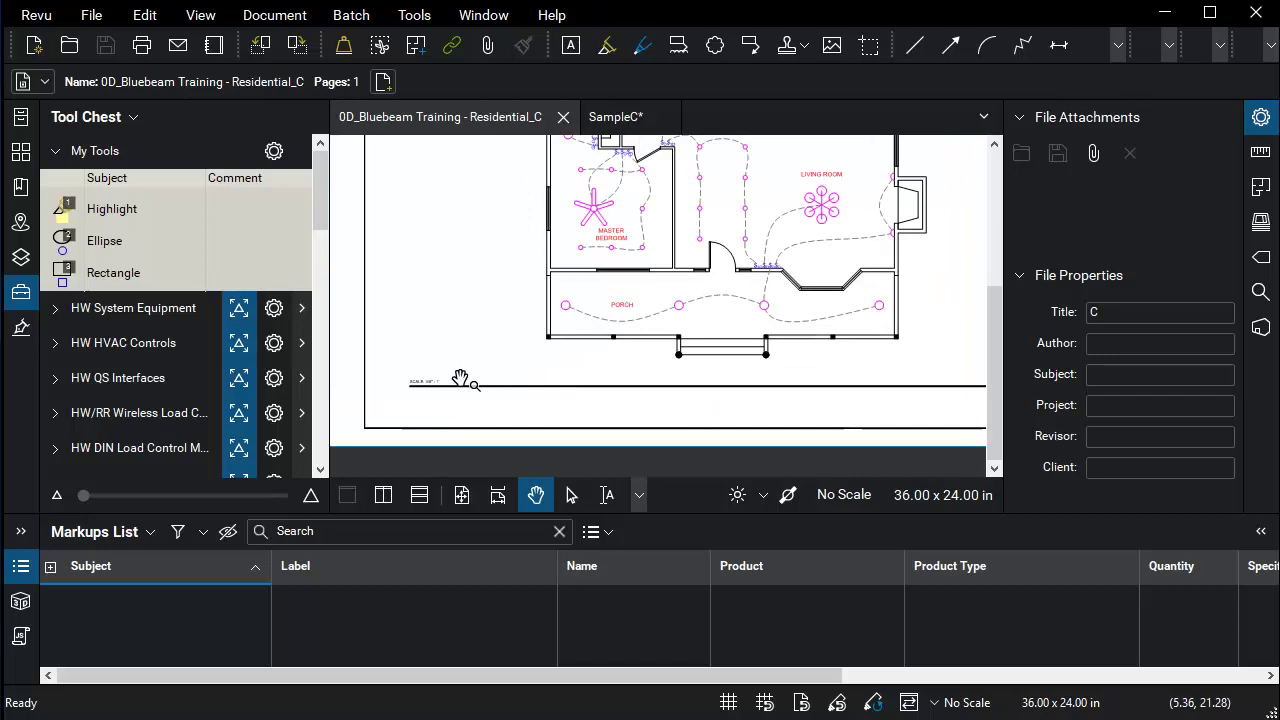
{"action": "scroll", "coordinate": [459, 378], "scroll_direction": "up", "scroll_amount": 2}
{"action": "scroll", "coordinate": [459, 378], "scroll_direction": "up", "scroll_amount": 2}
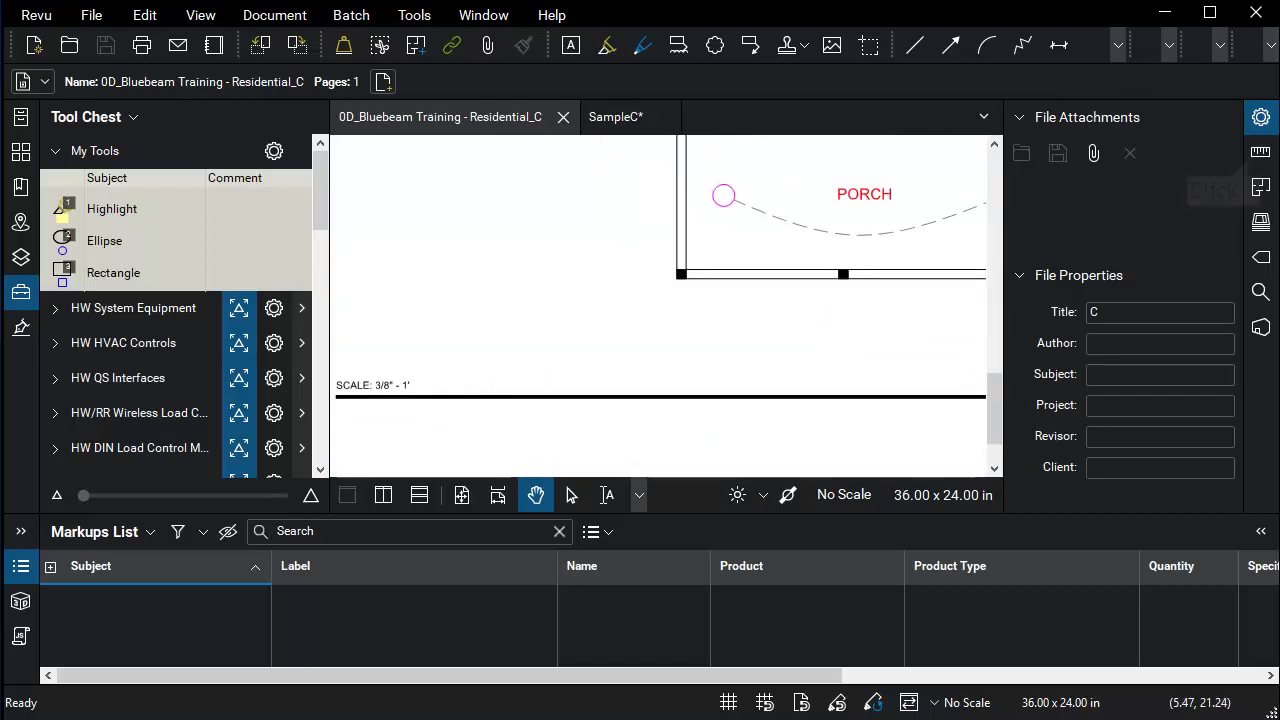
{"action": "left_click", "coordinate": [1260, 152]}
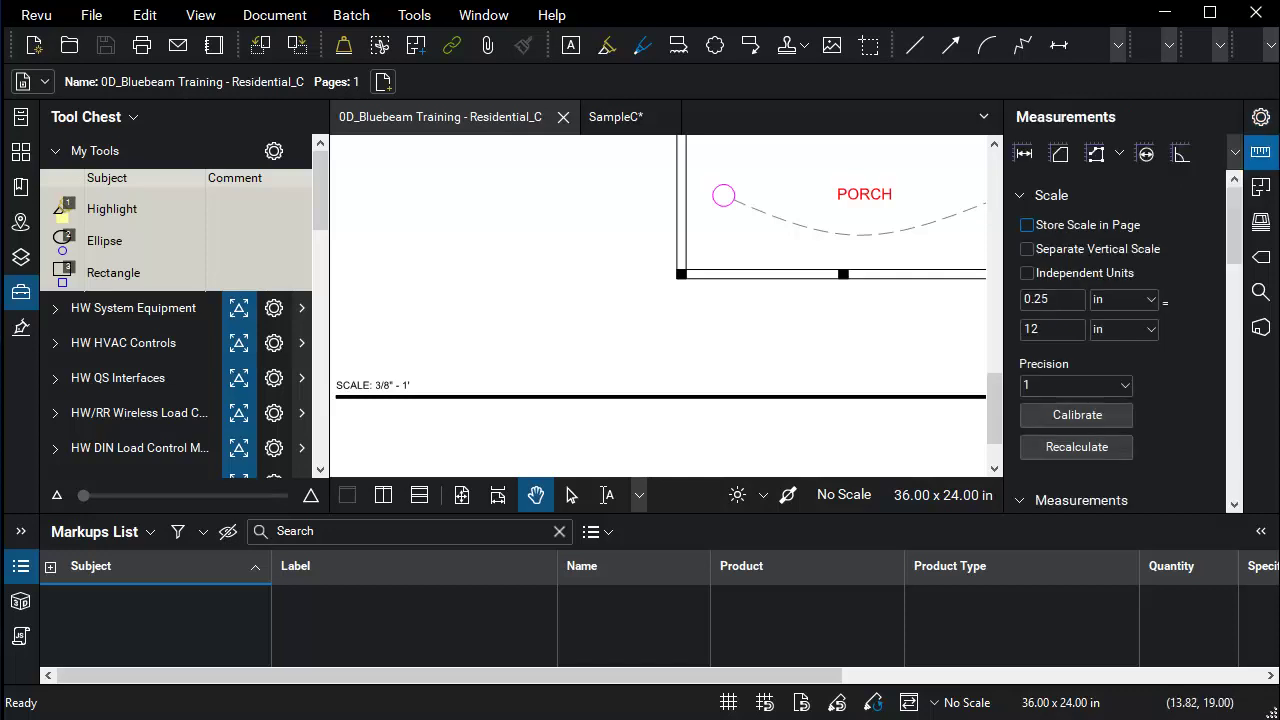
{"action": "left_click", "coordinate": [1050, 298]}
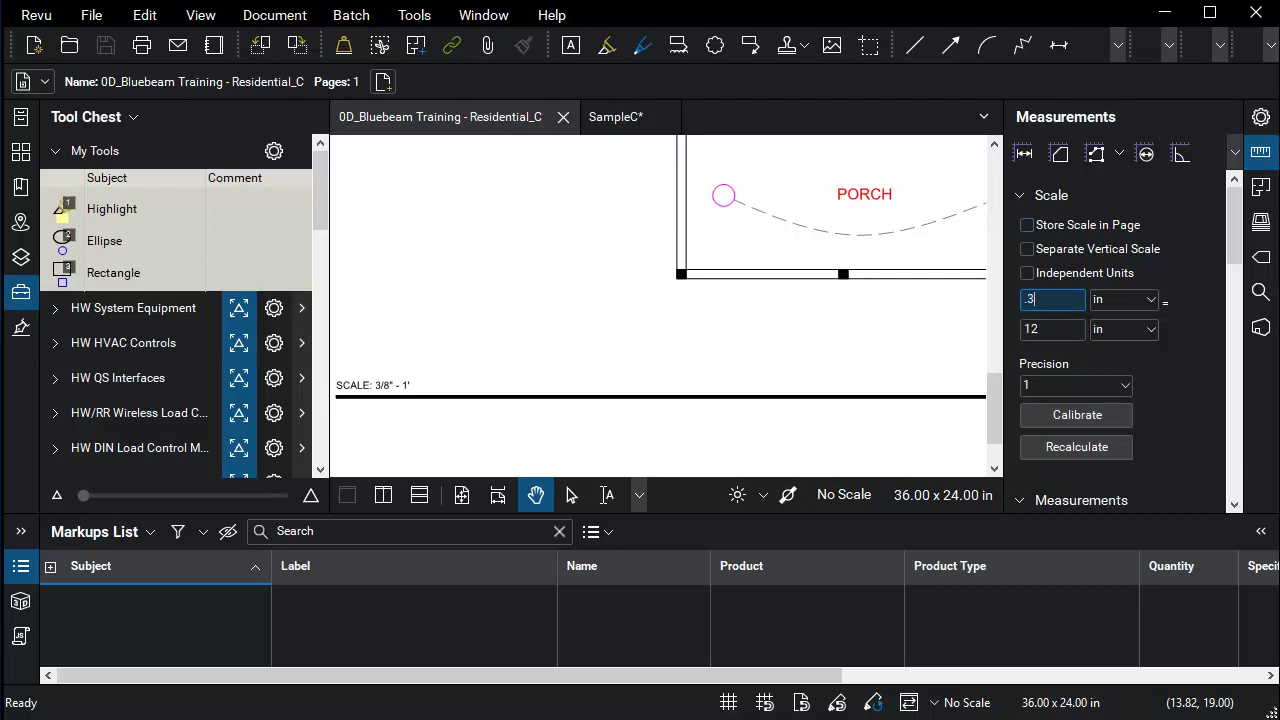
{"action": "type", "text": ".375"}
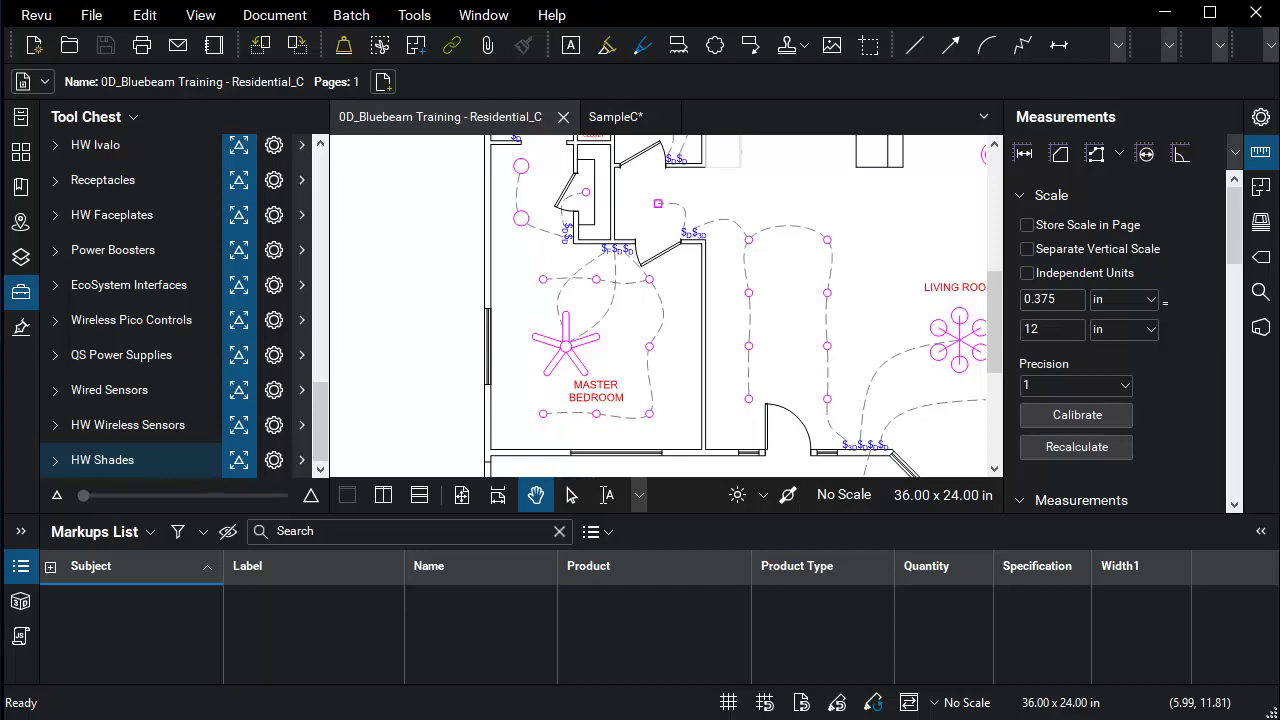
Pick Palladiom Roller from HW Shades and place its first point on the master bedroom's left wall.
{"action": "left_click", "coordinate": [76, 460]}
{"action": "scroll", "coordinate": [118, 401], "scroll_direction": "down", "scroll_amount": 5}
{"action": "scroll", "coordinate": [118, 401], "scroll_direction": "down", "scroll_amount": 3}
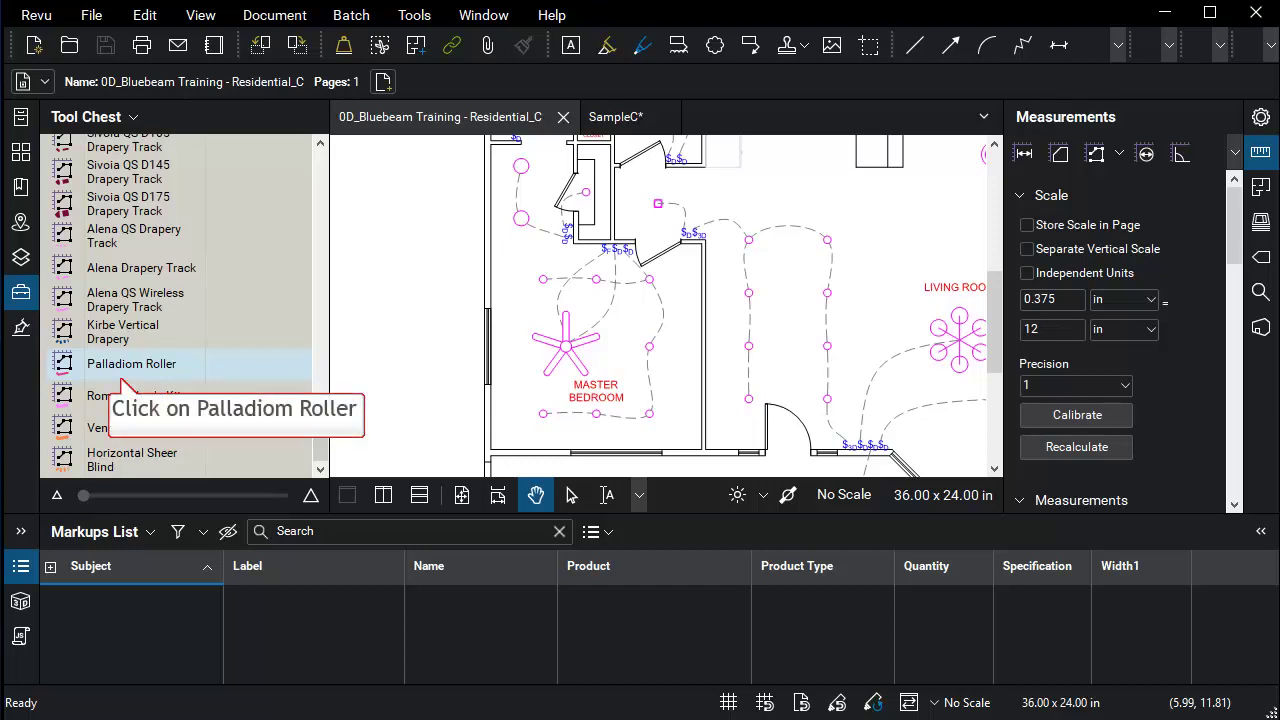
{"action": "left_click", "coordinate": [122, 366]}
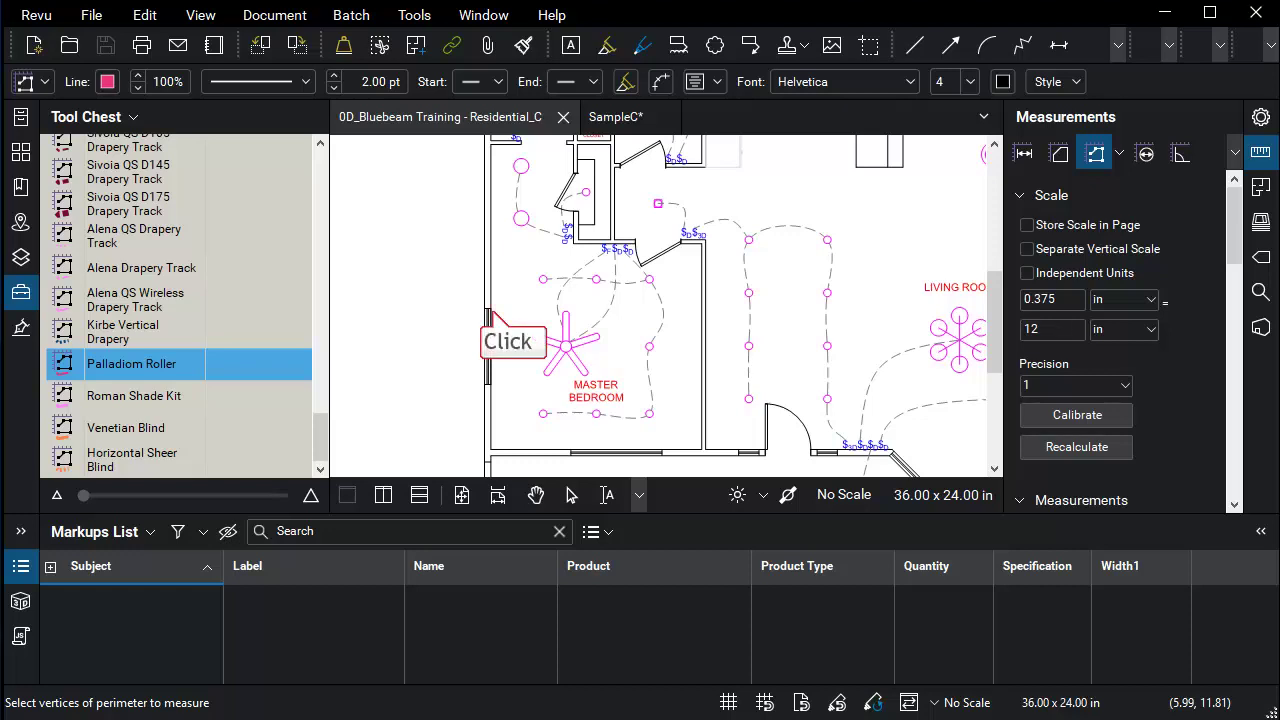
{"action": "left_click", "coordinate": [491, 309]}
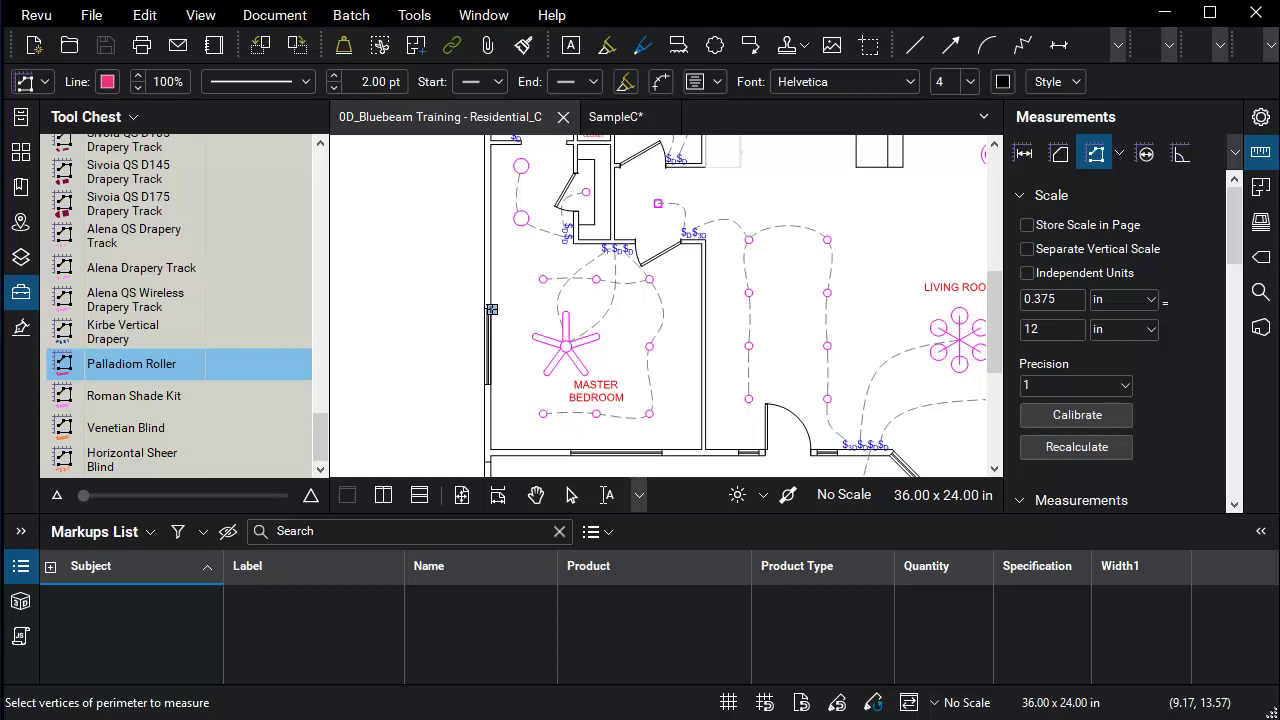
Finish the 58-inch Palladiom Roller shade and stamp an HQRA-6ND-WH keypad in the master bedroom.
{"action": "left_click", "coordinate": [492, 385]}
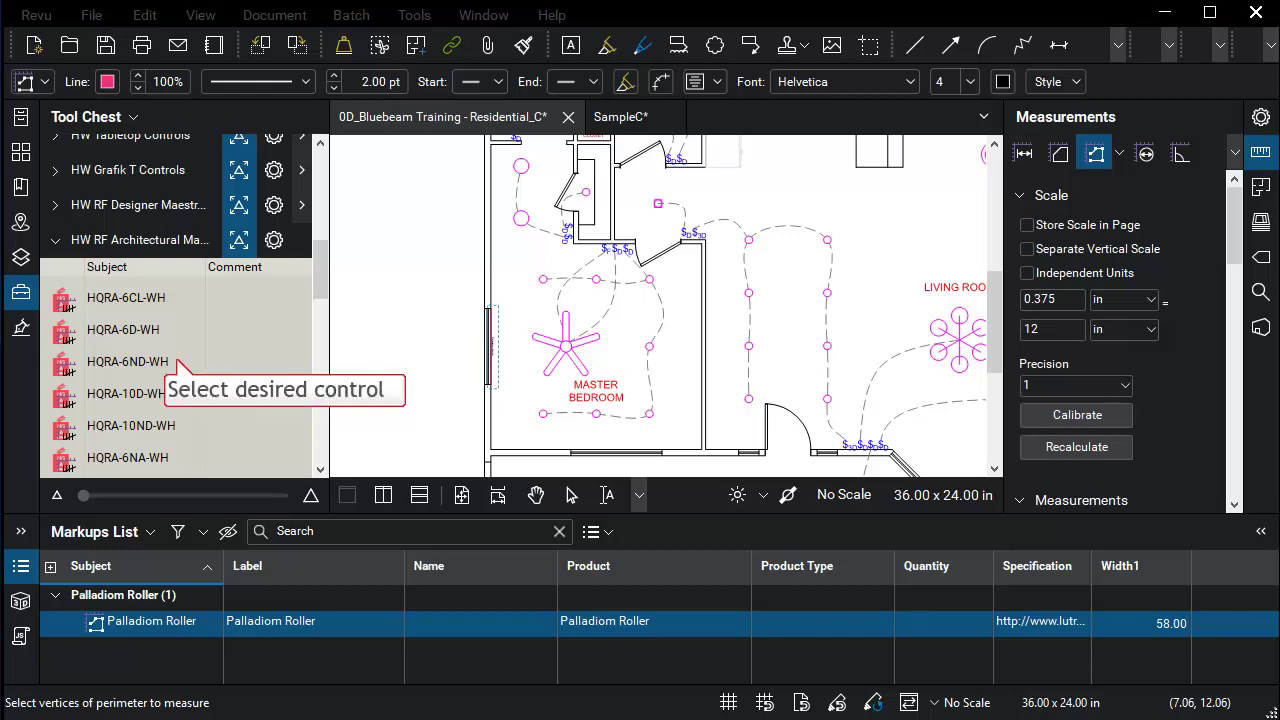
{"action": "left_click", "coordinate": [127, 361]}
{"action": "left_click", "coordinate": [615, 254]}
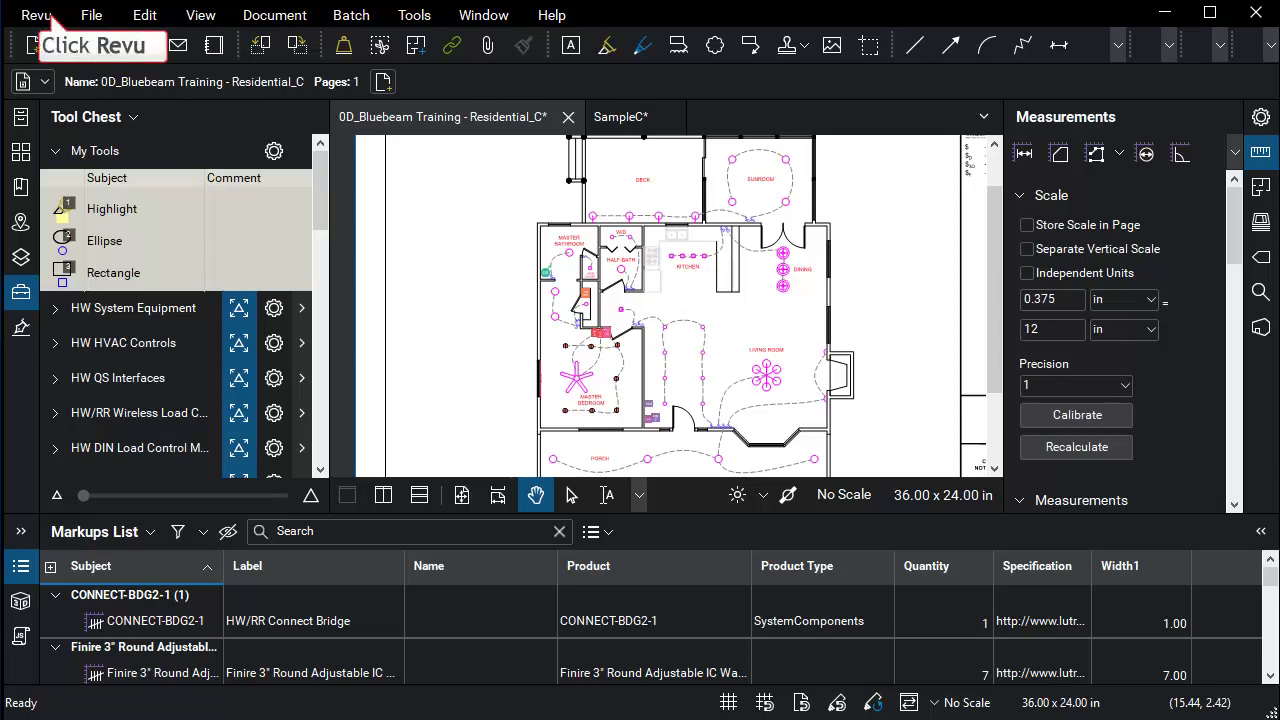
Switch to the Lutron - General profile.
{"action": "left_click", "coordinate": [48, 15]}
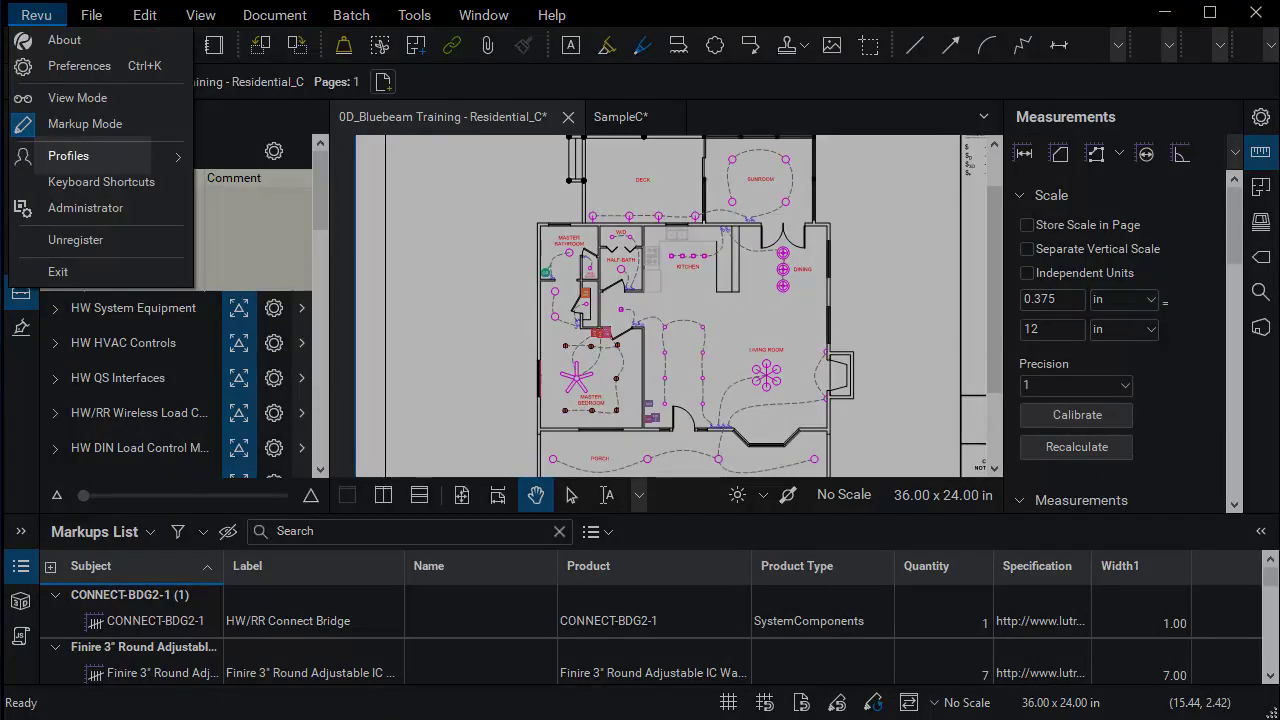
{"action": "left_click", "coordinate": [68, 156]}
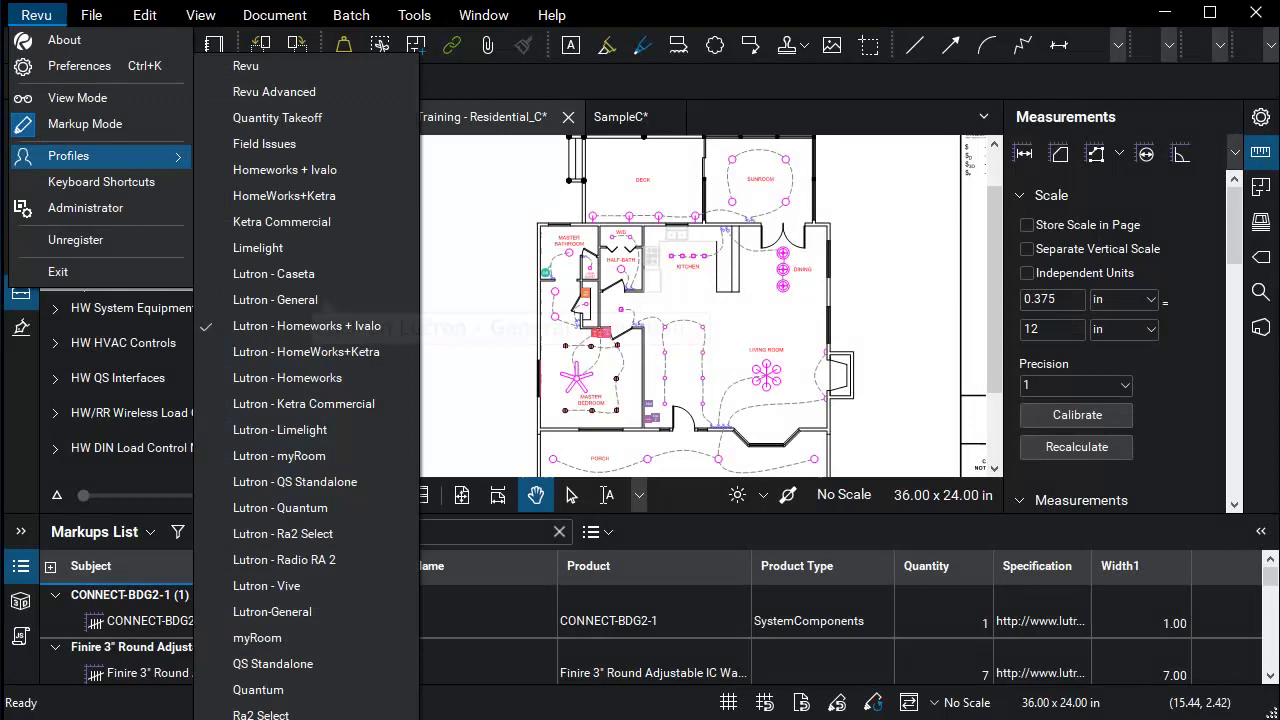
{"action": "left_click", "coordinate": [322, 300]}
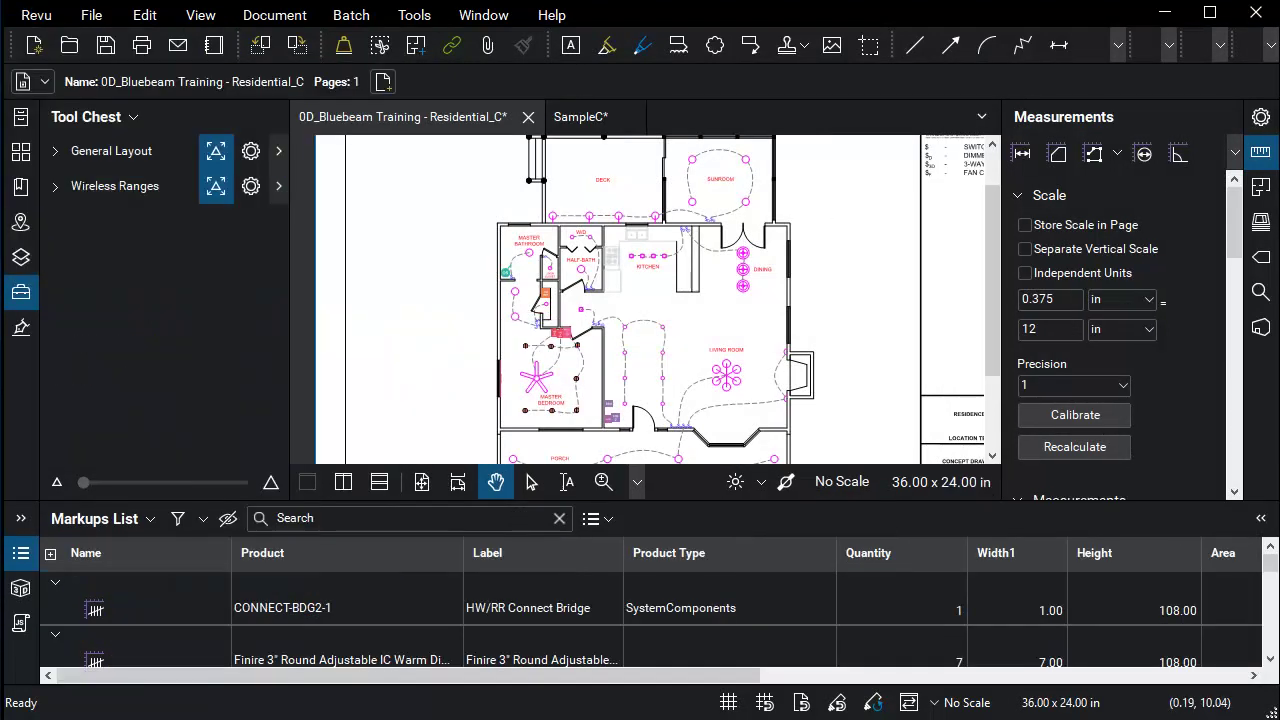
Drag a 30 ft Coverage Range circle over the house and make the Markups List taller.
{"action": "left_click", "coordinate": [56, 186]}
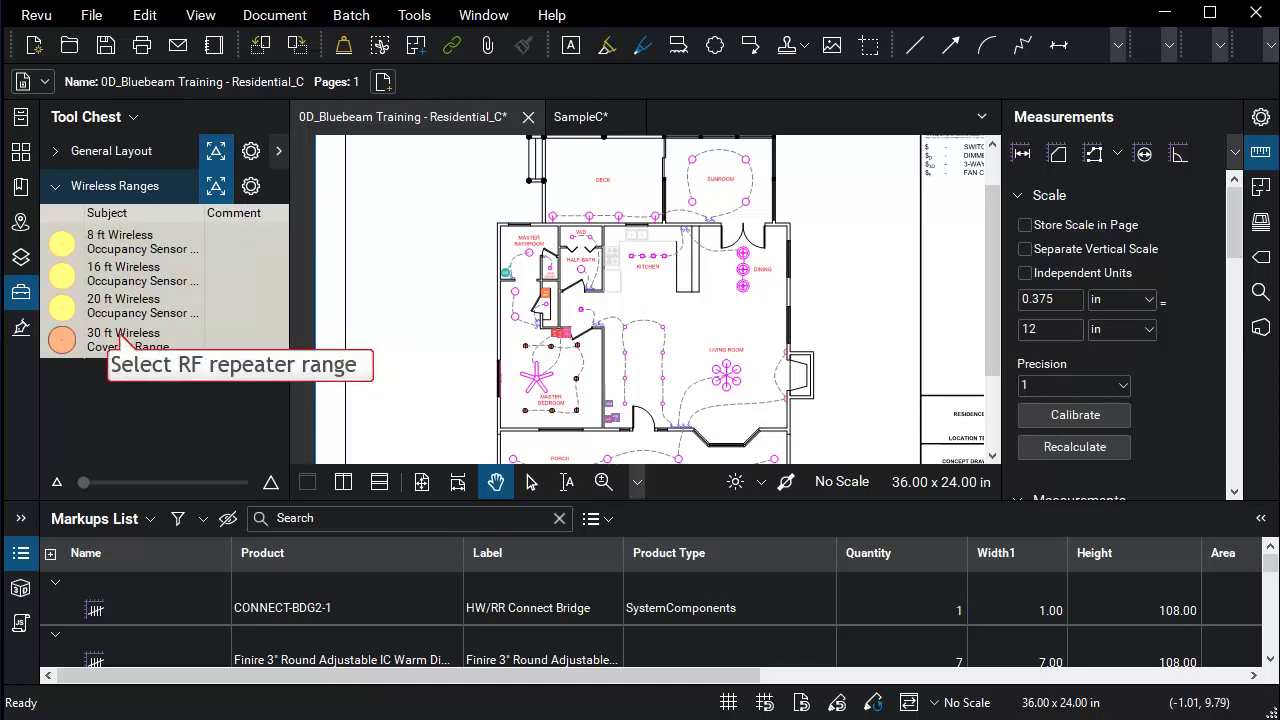
{"action": "left_click_drag", "start_coordinate": [120, 341], "coordinate": [542, 290]}
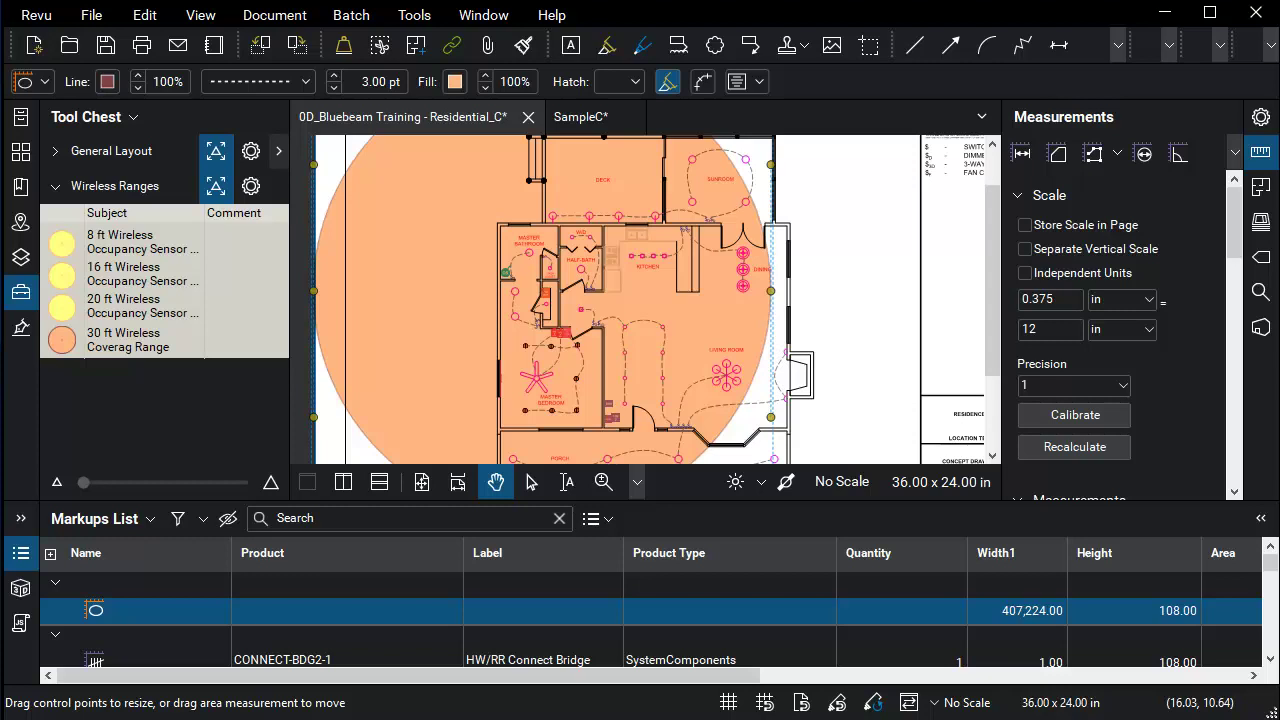
{"action": "left_click_drag", "start_coordinate": [640, 502], "coordinate": [640, 214]}
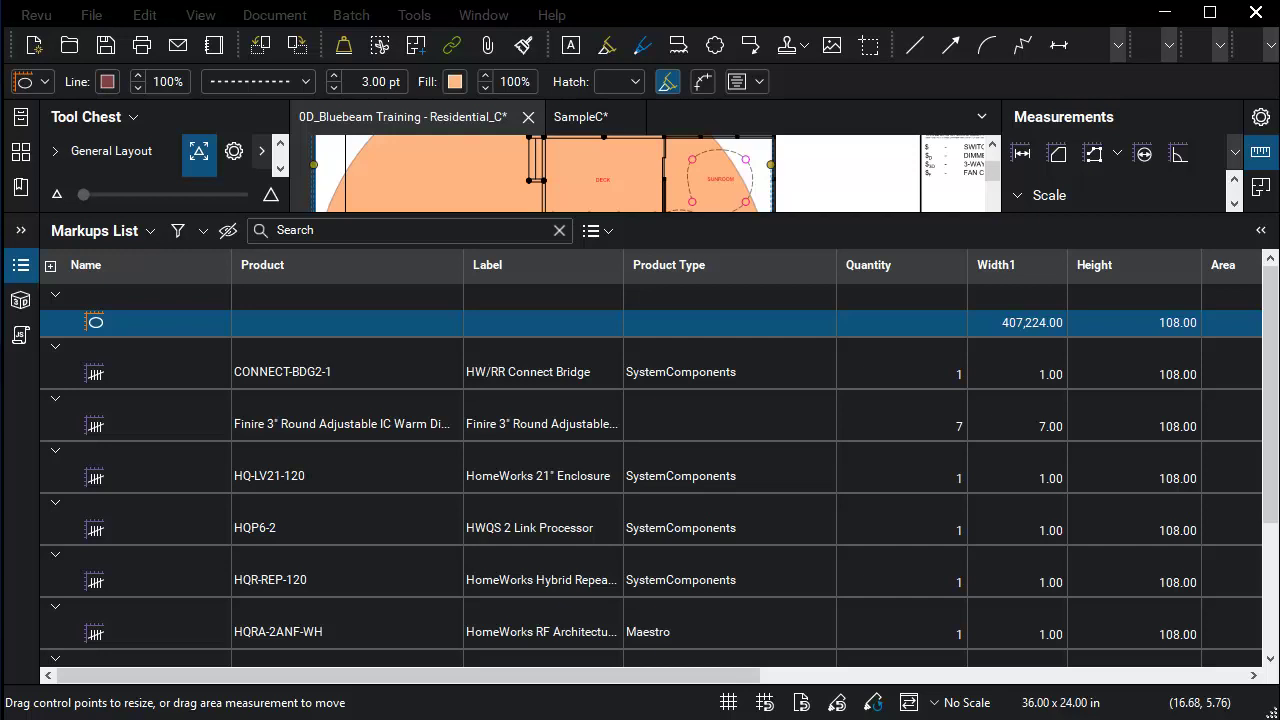